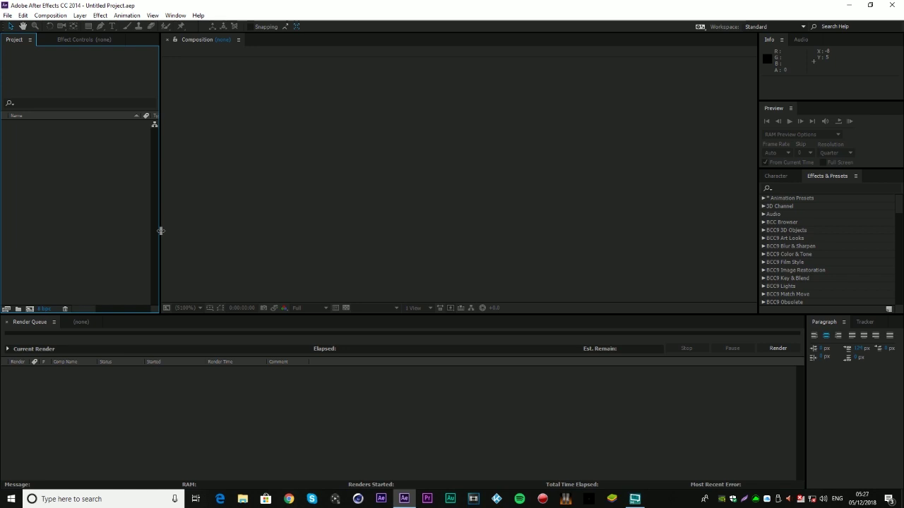
Create a 10-second composition named Tutorial and turn off the viewer's transparency grid.
left_click(29, 309)
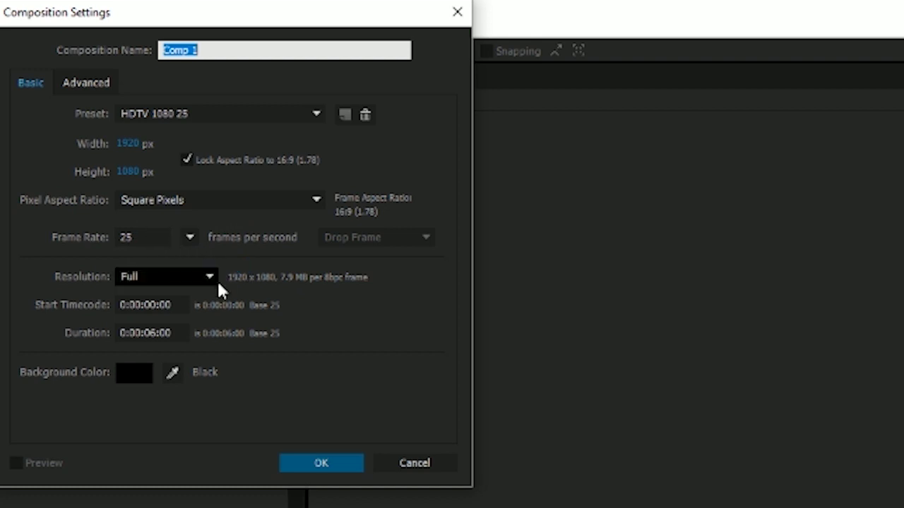
left_click(156, 332)
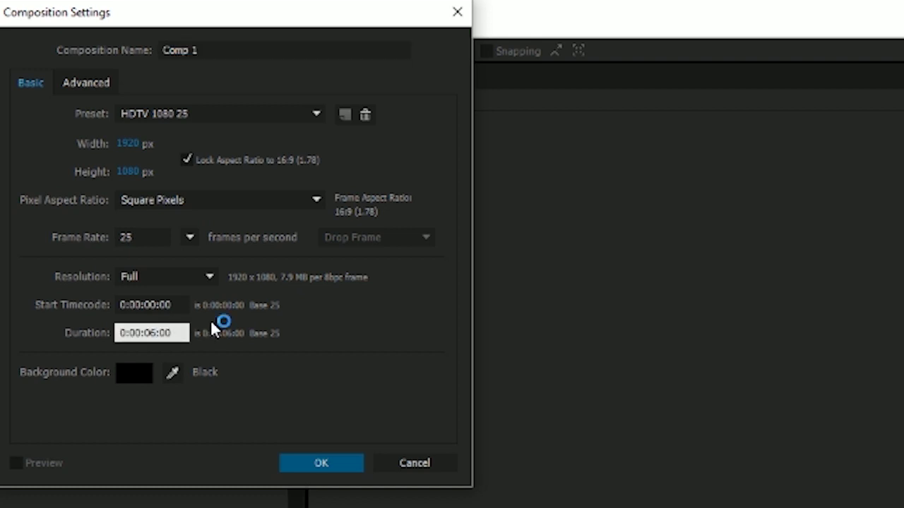
key("BackSpace")
key("BackSpace")
type("10")
left_click(194, 49)
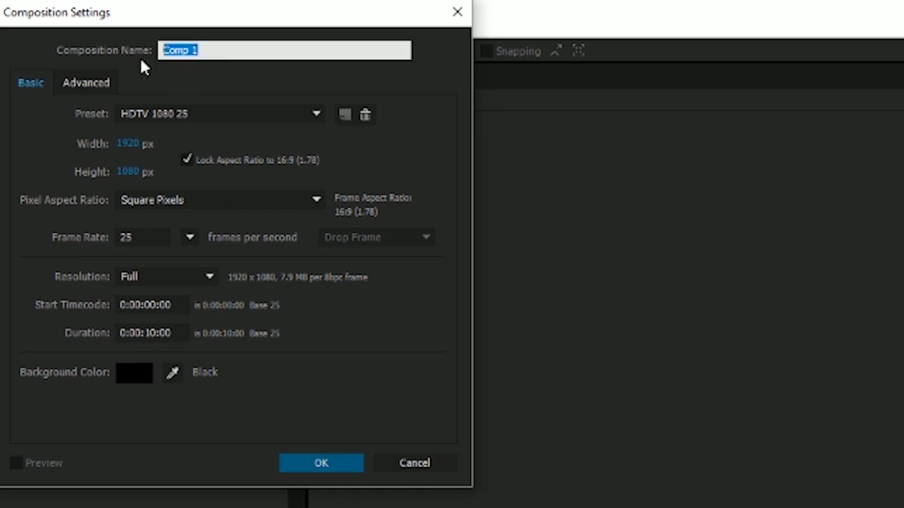
type("Tutorial")
key("Return")
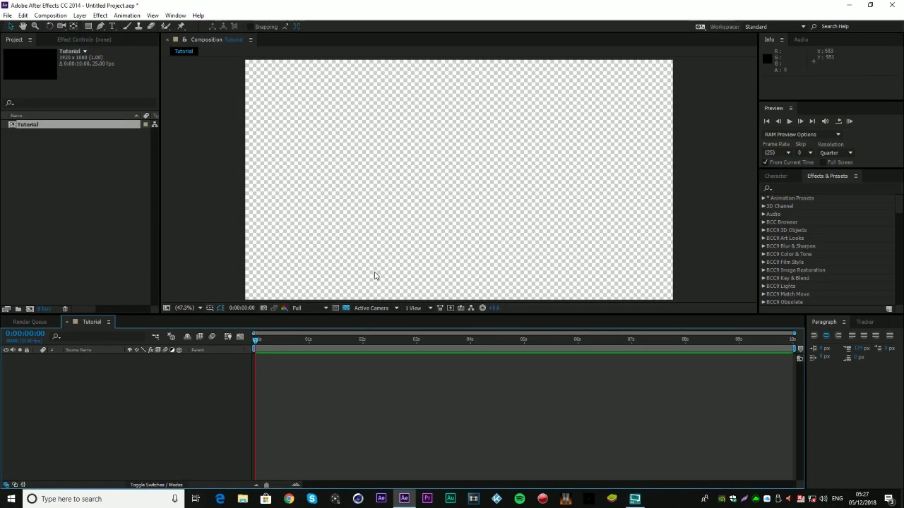
left_click(347, 309)
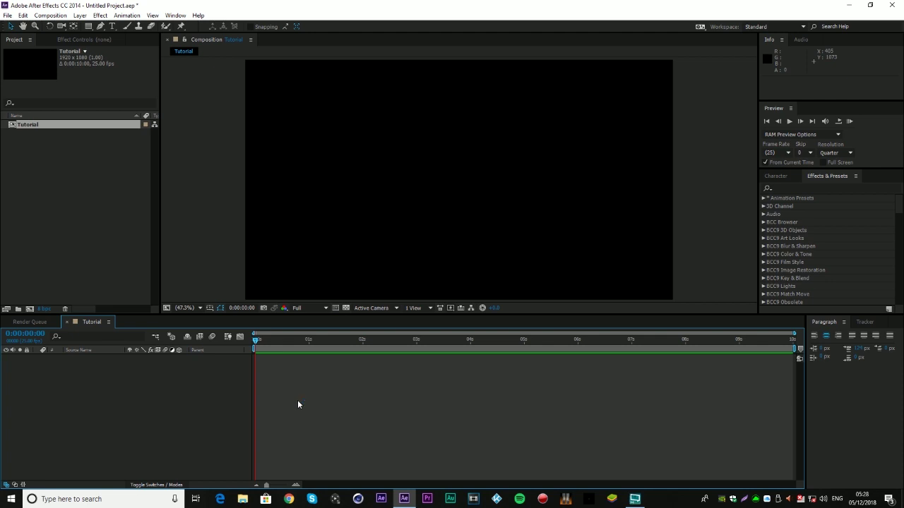
Add a new black solid named Element with Ctrl+Y and select its layer.
key("ctrl+y")
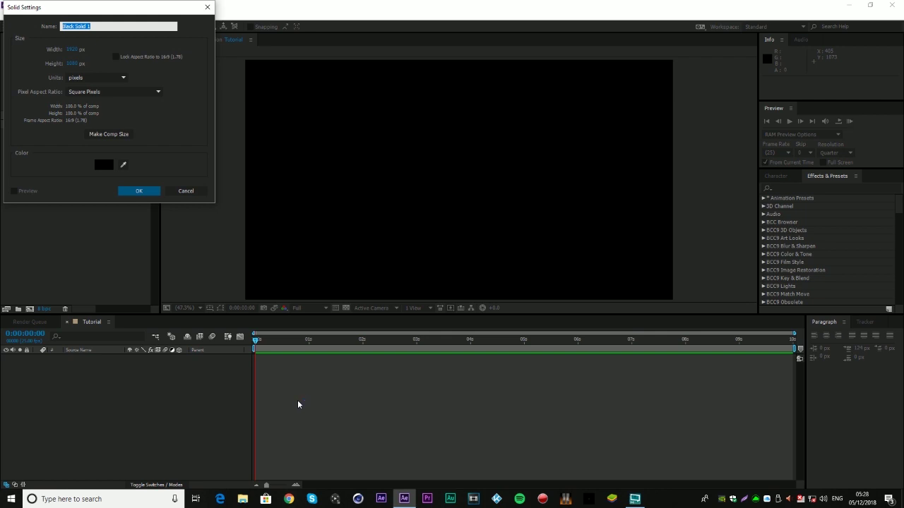
type("Element")
key("Return")
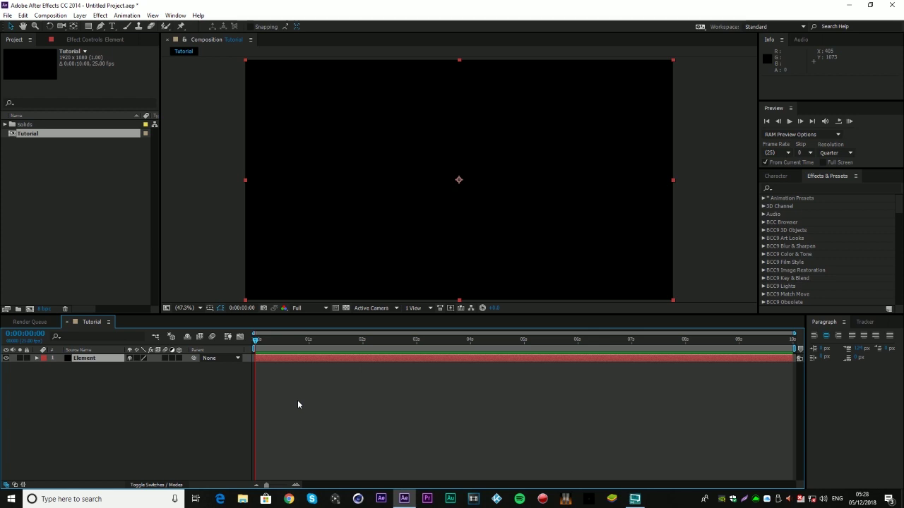
left_click(381, 360)
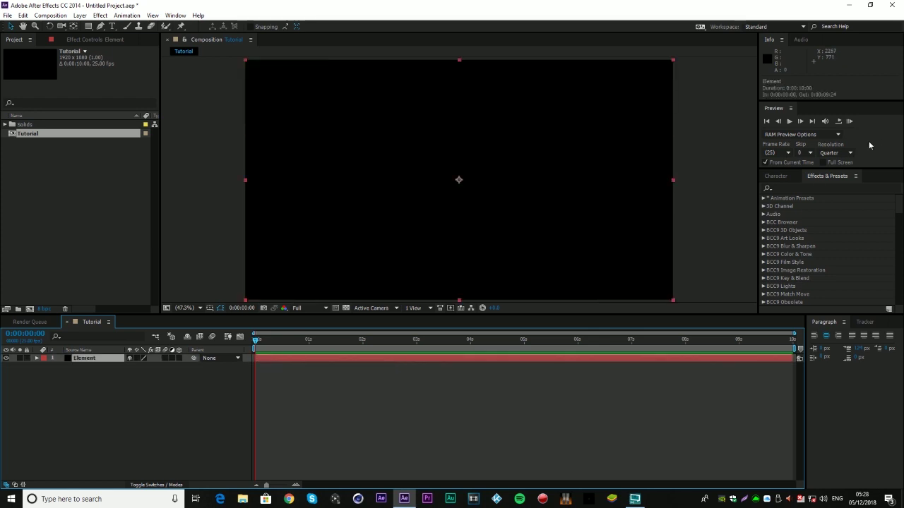
Search Effects & Presets for 'element' and drop Video Copilot's Element onto the Element layer.
left_click(828, 189)
type("elem")
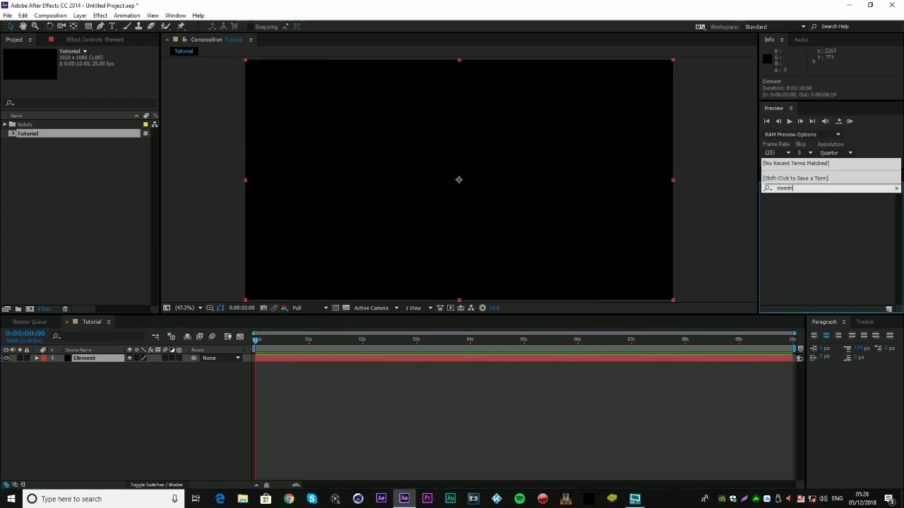
type("tn")
key("BackSpace")
key("BackSpace")
type("e")
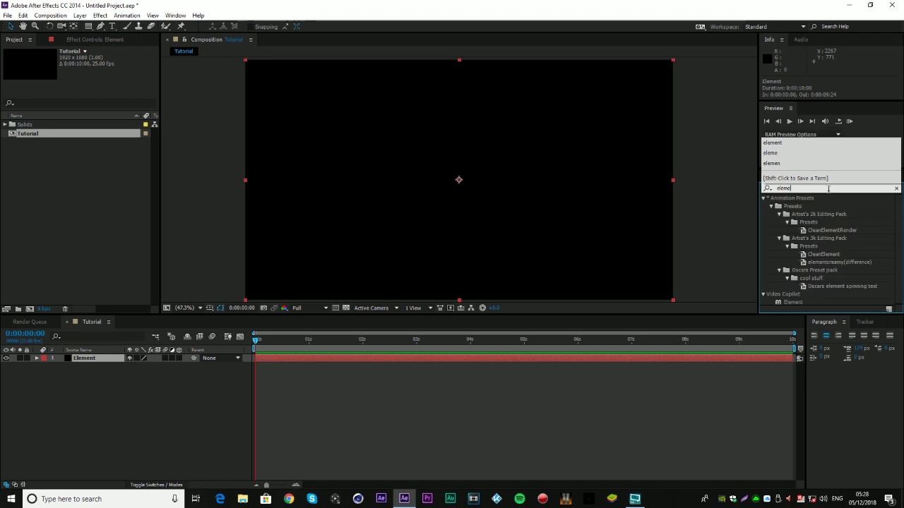
left_click_drag(792, 301, 480, 375)
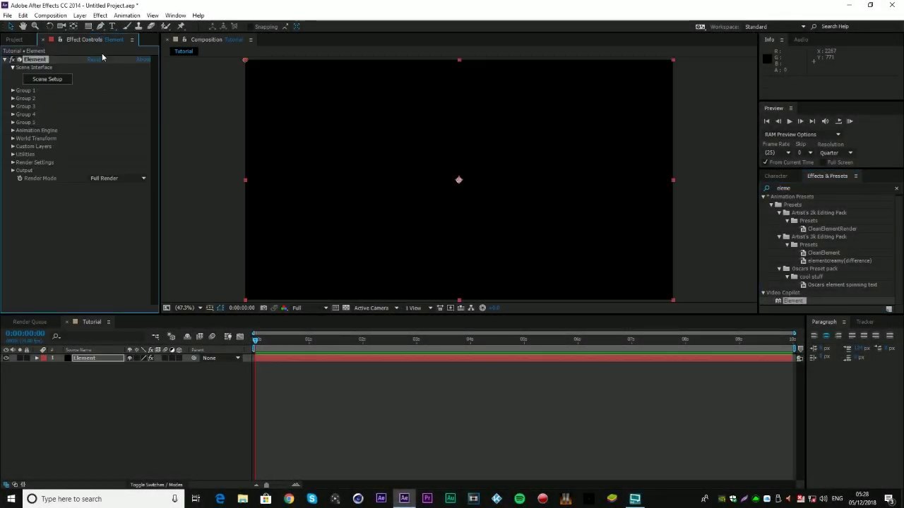
left_click(212, 373)
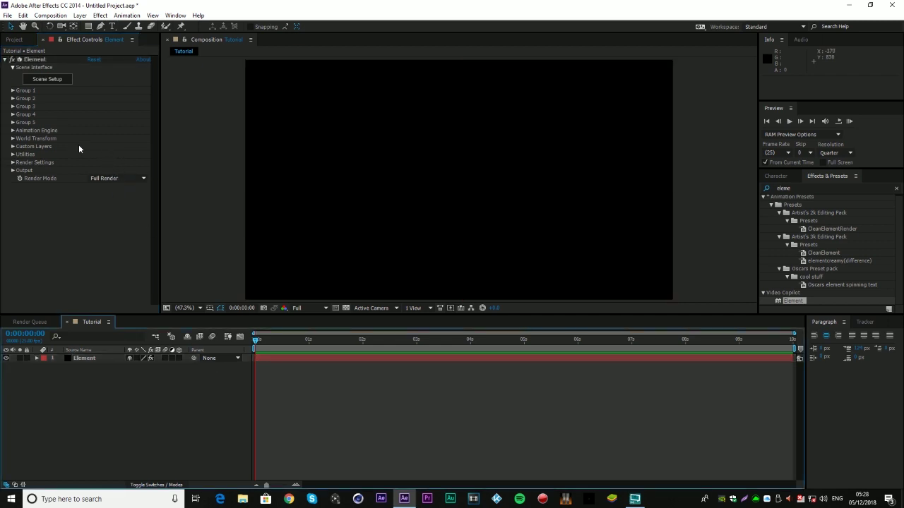
left_click(53, 82)
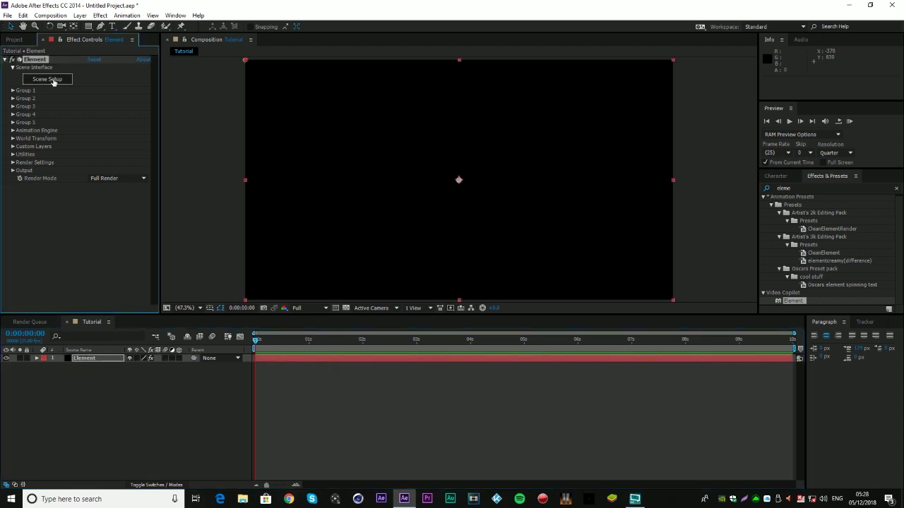
In Scene Setup, add roulette_wheel from the Money_Casino models and view it from above.
left_click(53, 81)
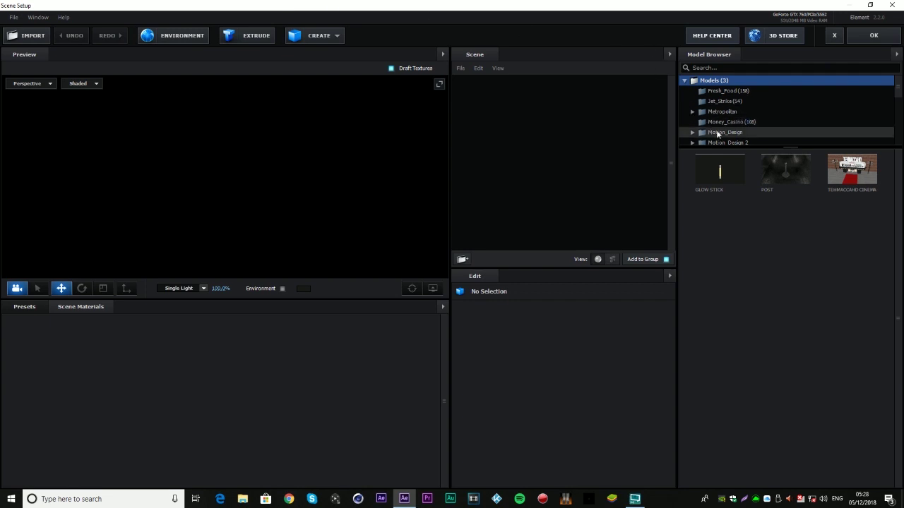
left_click(732, 121)
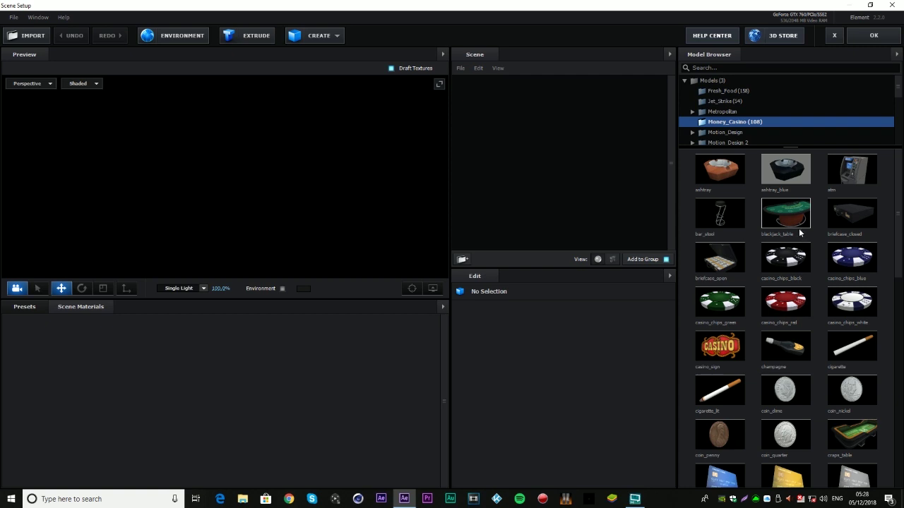
scroll(798, 282, "down", 3)
scroll(796, 328, "up", 3)
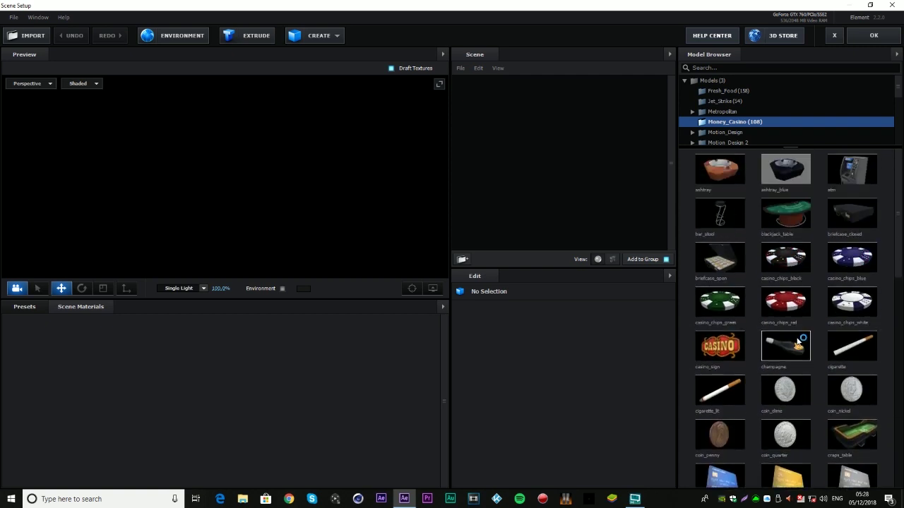
scroll(797, 319, "down", 6)
scroll(798, 319, "down", 1)
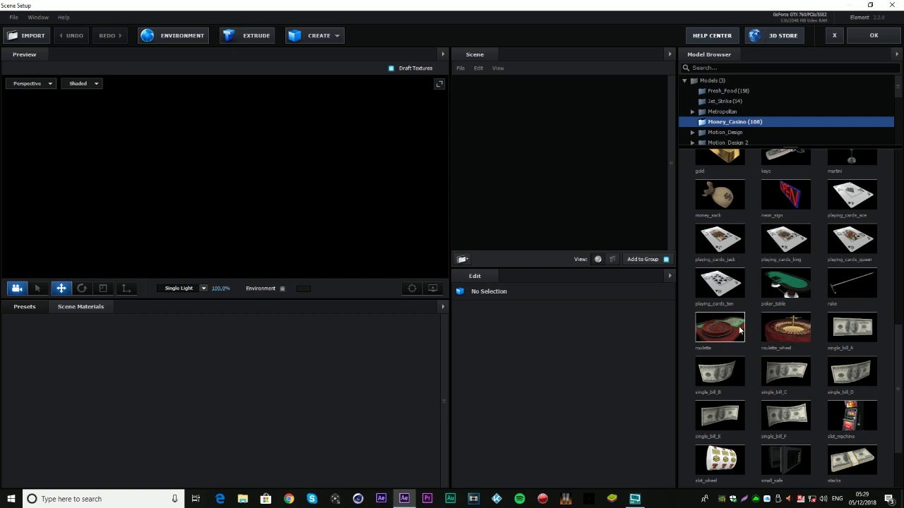
left_click(797, 331)
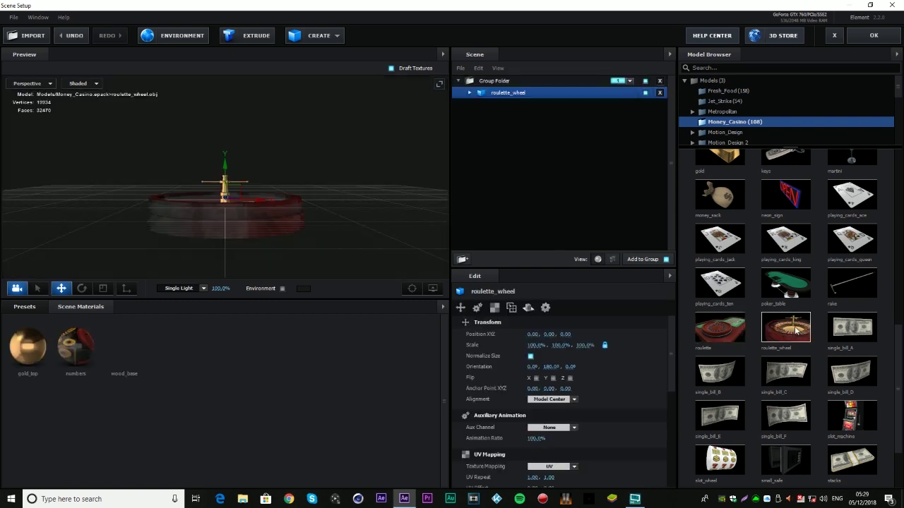
left_click_drag(291, 166, 248, 190)
scroll(282, 203, "up", 8)
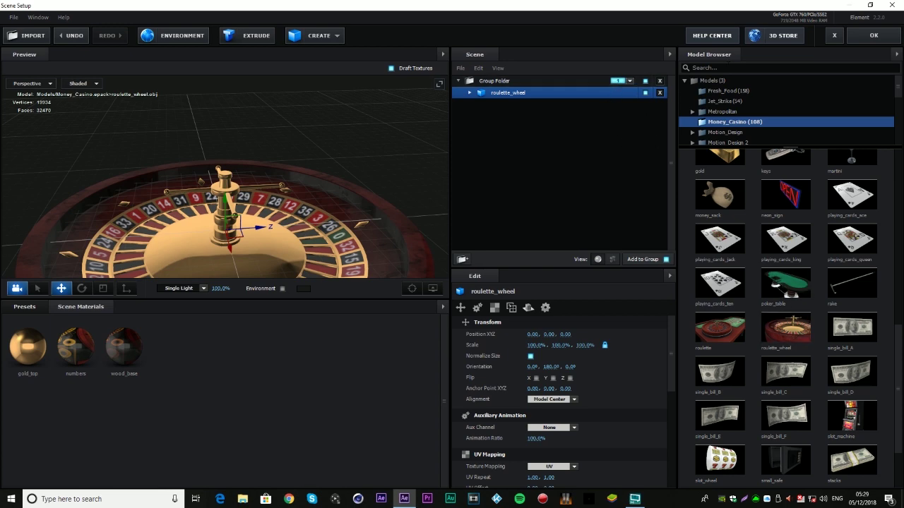
Accept the roulette wheel scene into the Tutorial comp and reselect the Element layer.
left_click(894, 40)
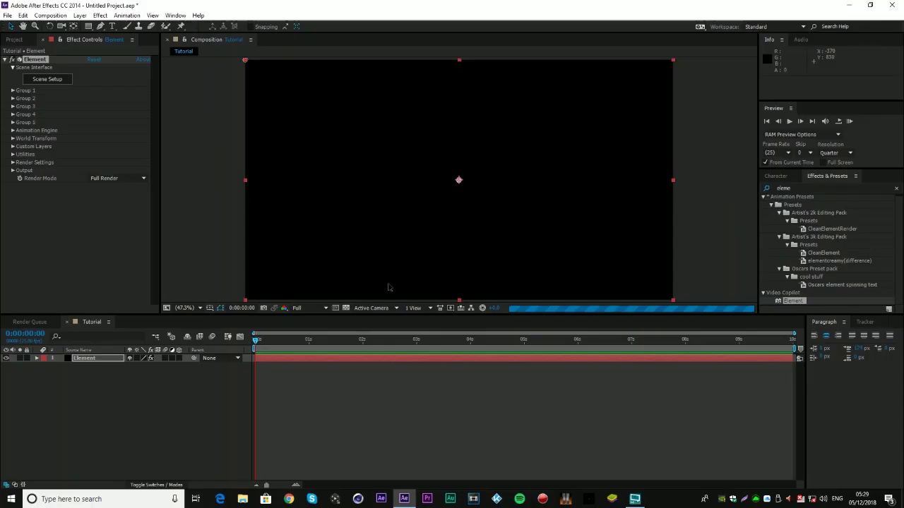
left_click(414, 368)
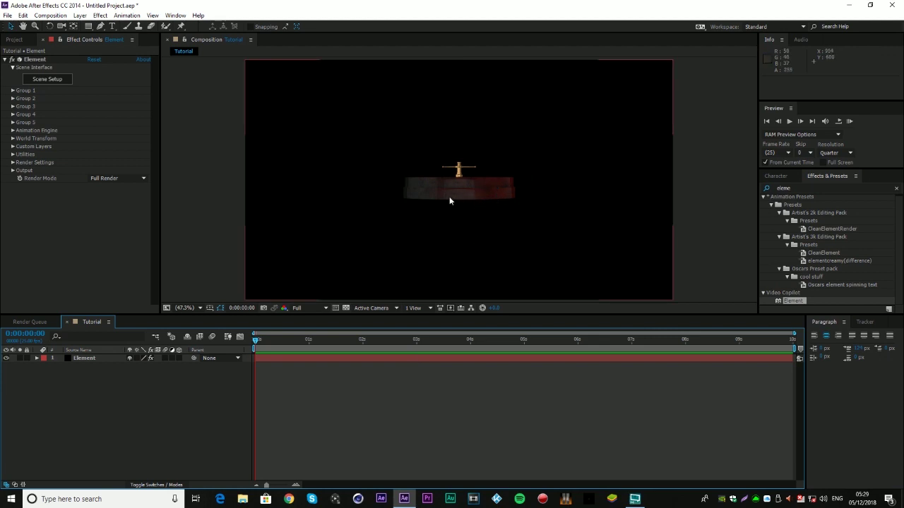
left_click(63, 80)
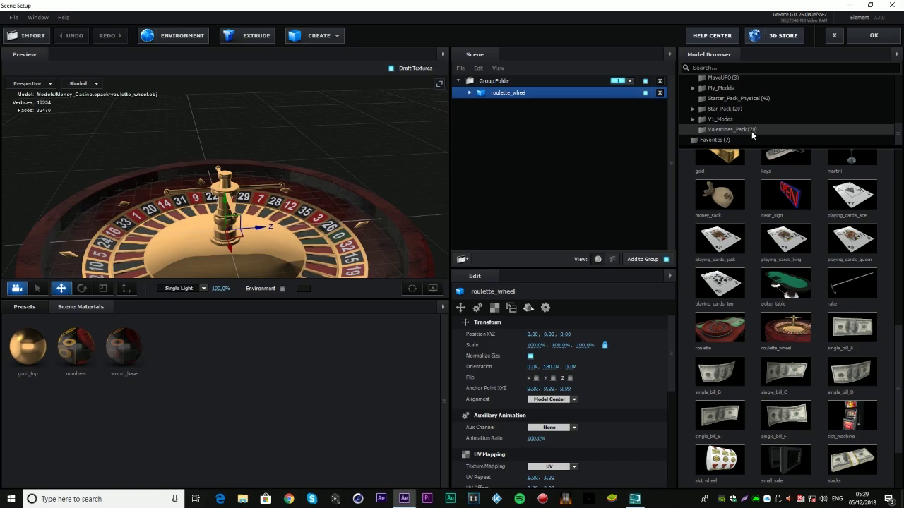
Add a flat plane primitive from the CREATE shapes list.
left_click(313, 35)
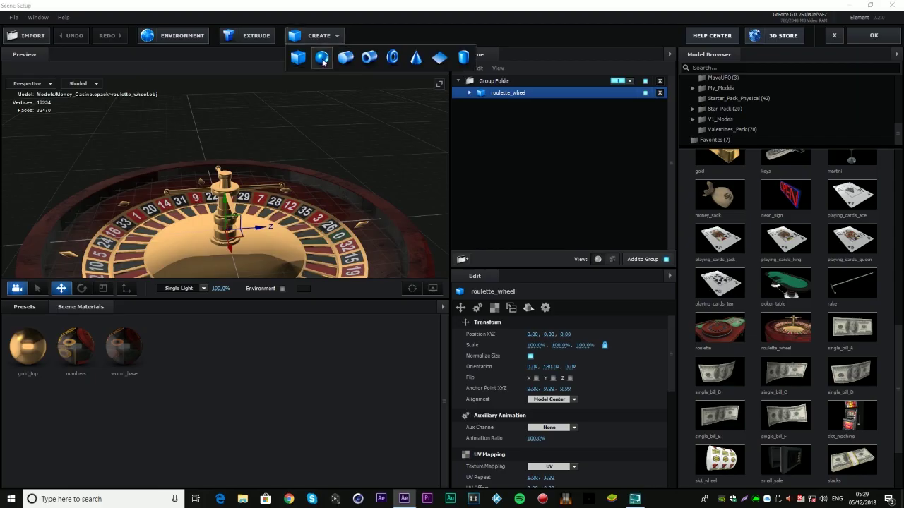
left_click(730, 120)
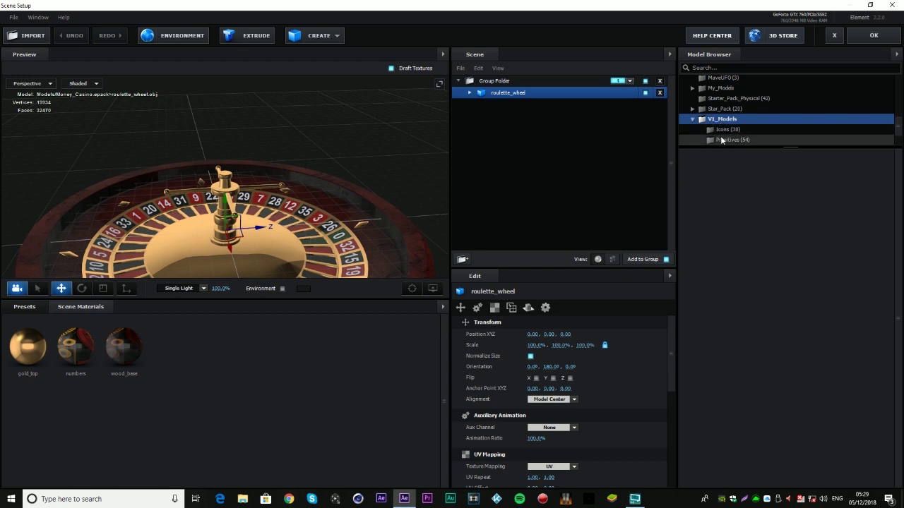
left_click(733, 139)
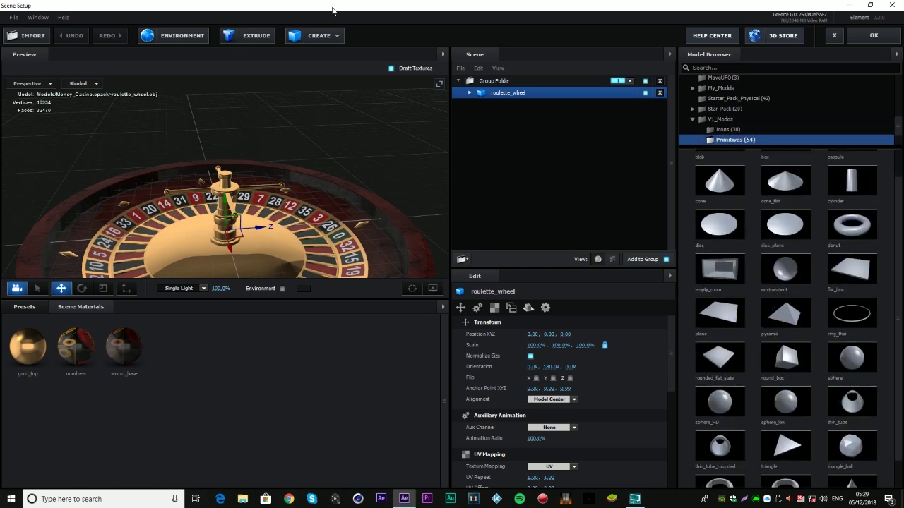
left_click(315, 35)
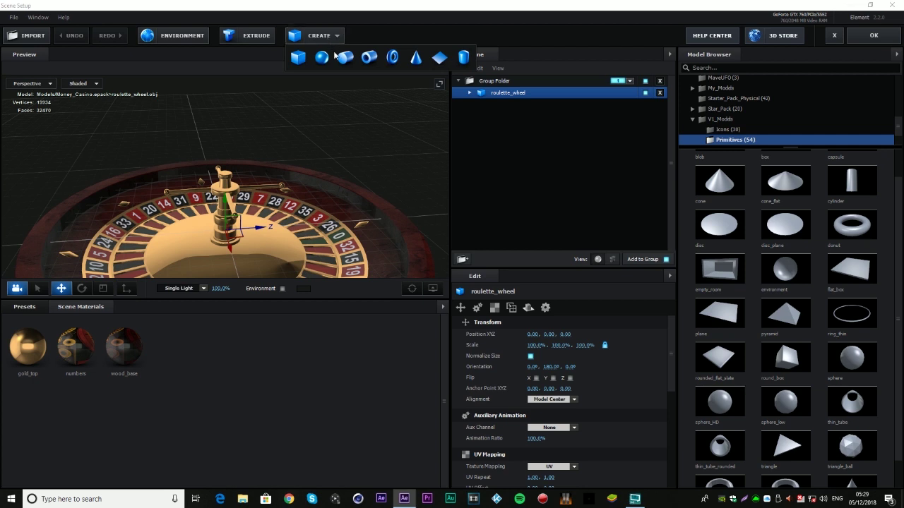
left_click(439, 58)
Reorder Plane Model within the Group Folder and orbit the preview around the scene.
left_click_drag(512, 98, 539, 107)
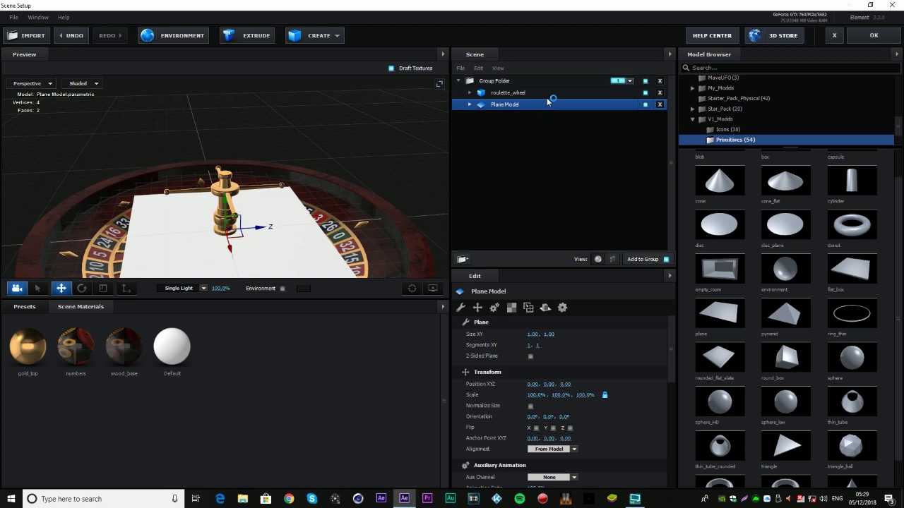
left_click(468, 82)
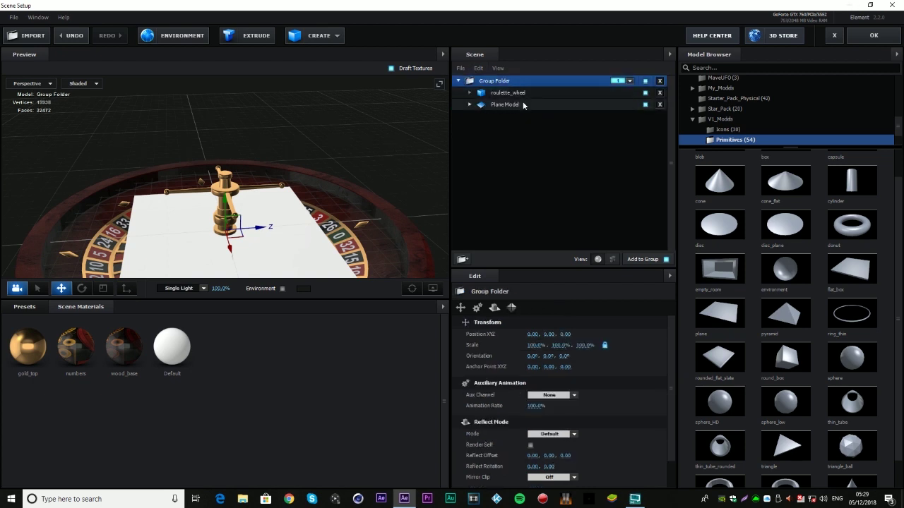
left_click(523, 104)
left_click_drag(391, 138, 275, 147)
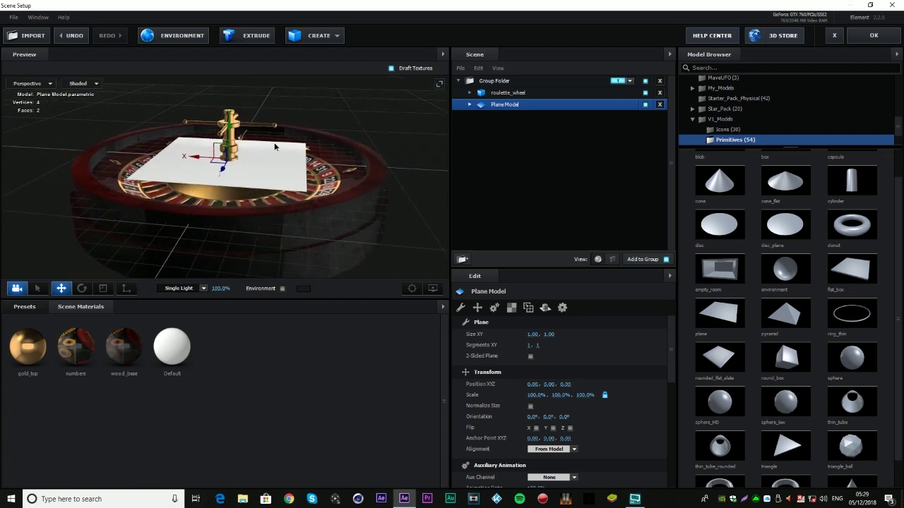
left_click(311, 141)
Scale the Plane Model up to about 504%.
right_click(302, 139)
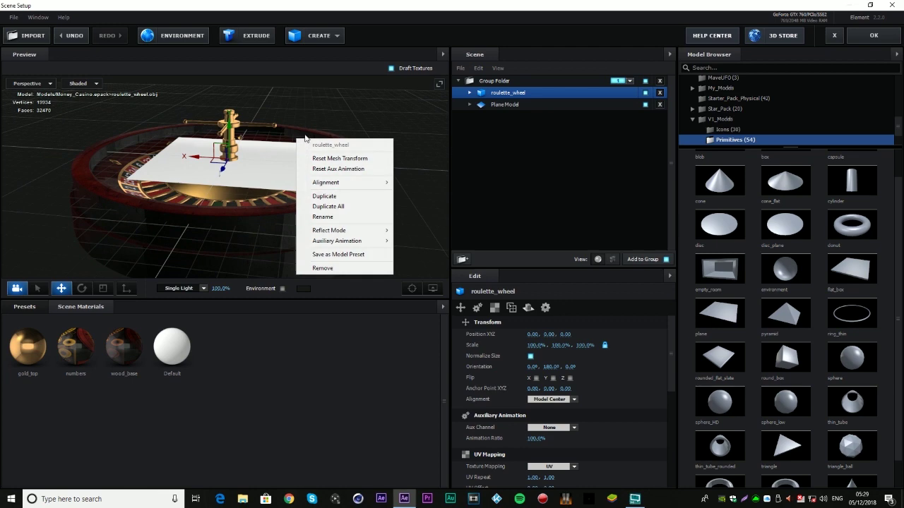
left_click(507, 106)
left_click_drag(350, 193, 279, 174)
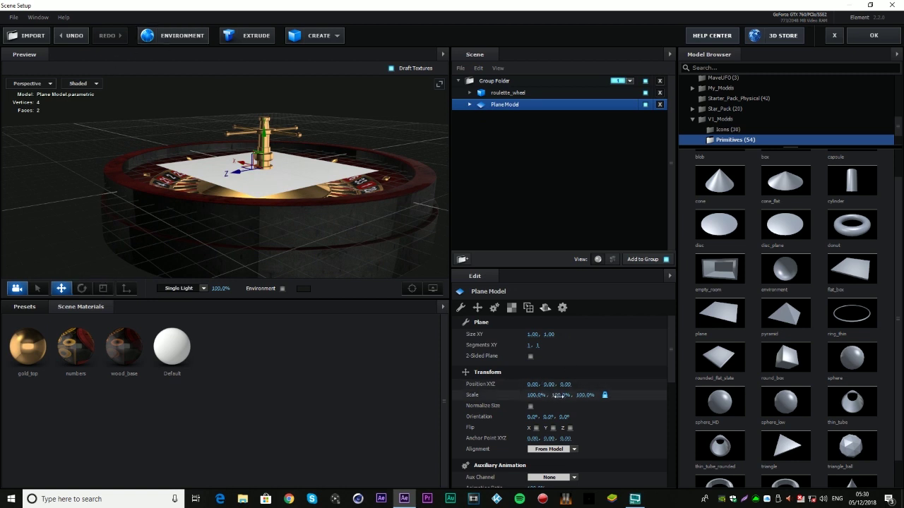
left_click_drag(561, 395, 853, 183)
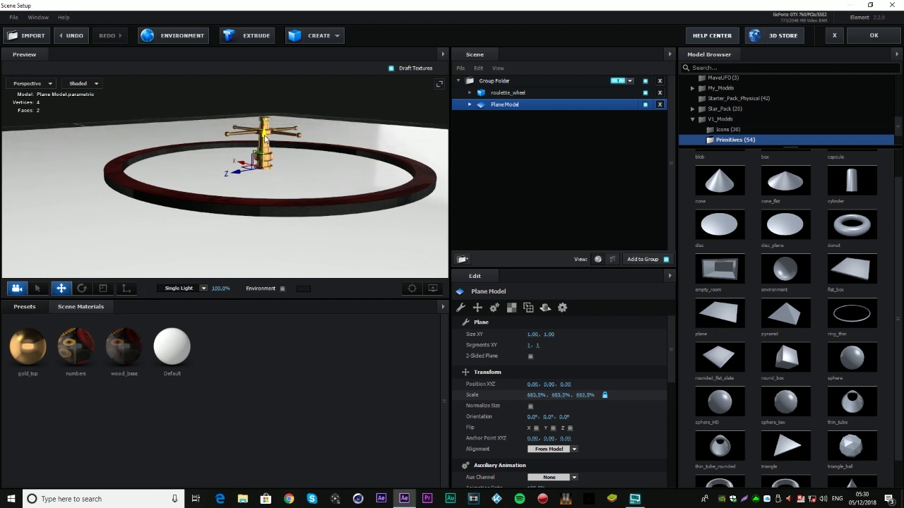
Lift the roulette wheel slightly above the plane along Y.
left_click(527, 93)
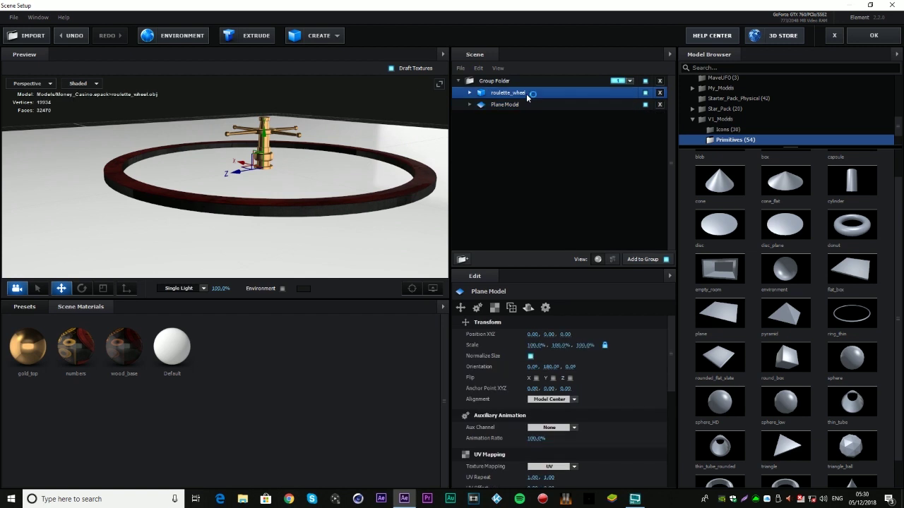
left_click_drag(263, 144, 260, 96)
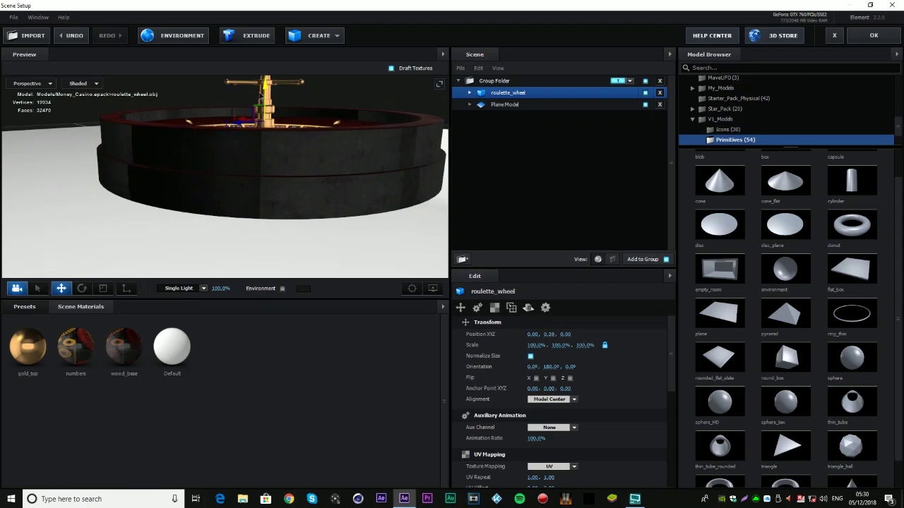
left_click_drag(302, 207, 269, 226)
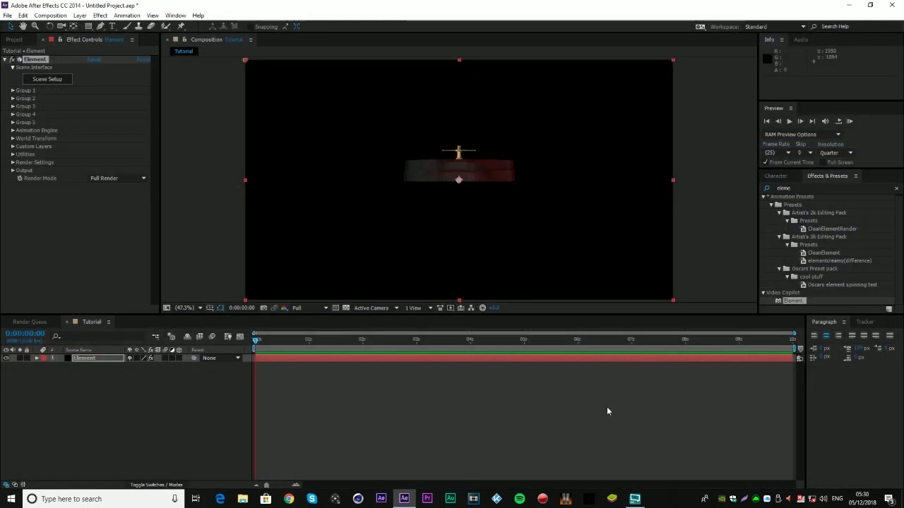
Add a new camera layer, Camera 1, using the 35mm lens preset.
right_click(139, 424)
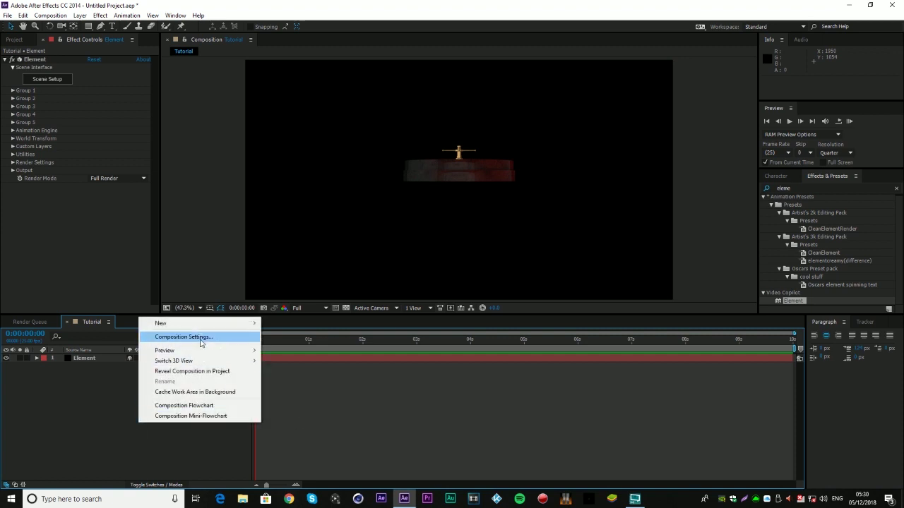
mouse_move(211, 329)
left_click(294, 369)
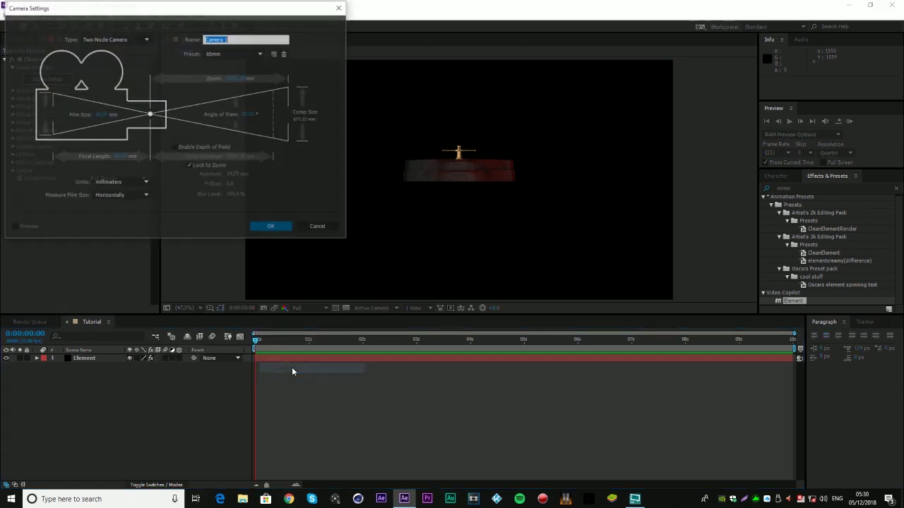
left_click(235, 54)
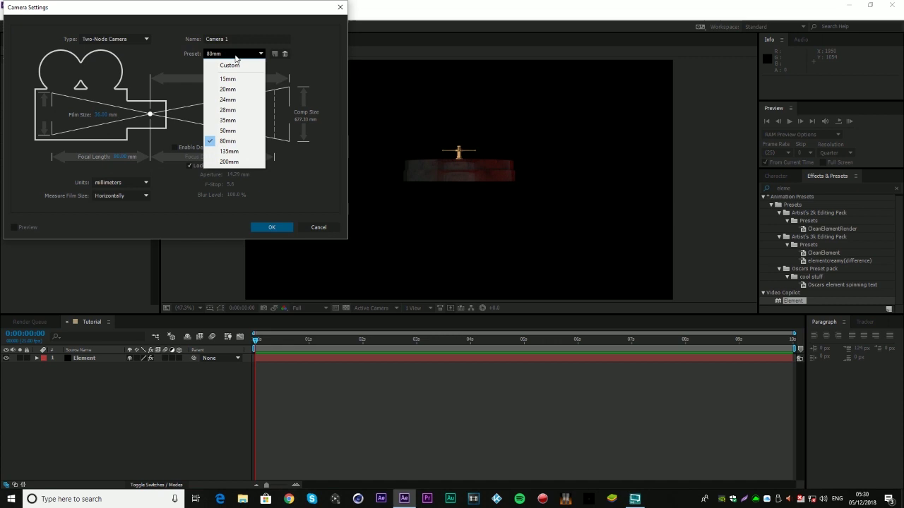
left_click(242, 121)
left_click(282, 227)
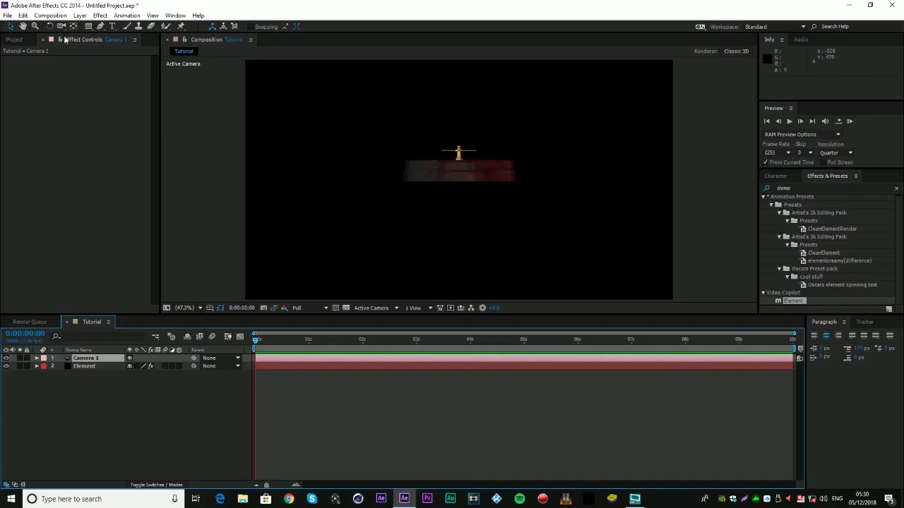
Orbit Camera 1 to look down on the roulette, undoing an unwanted sideways pan.
left_click_drag(62, 26, 110, 33)
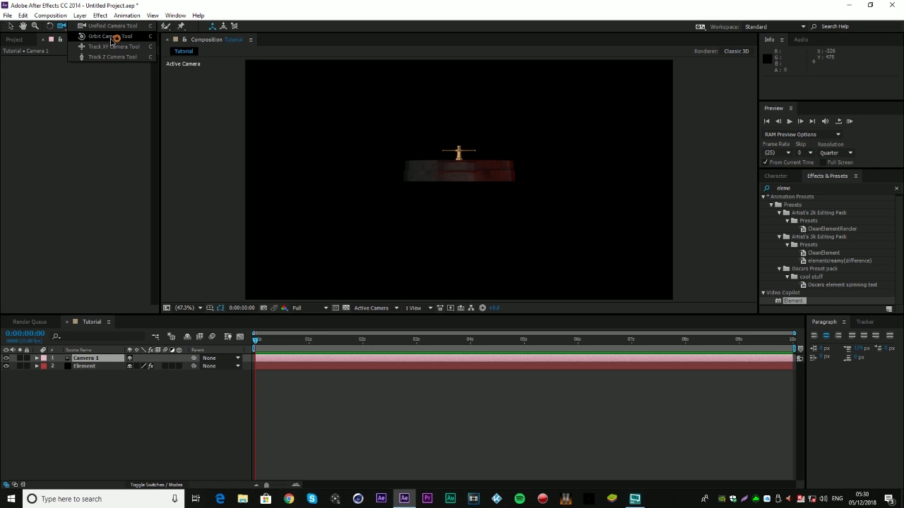
left_click_drag(110, 38, 110, 38)
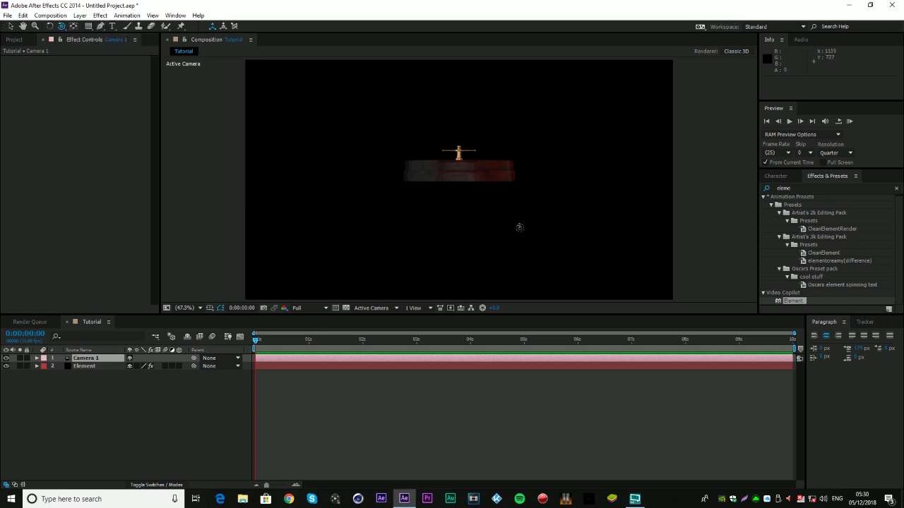
left_click_drag(535, 194, 505, 193)
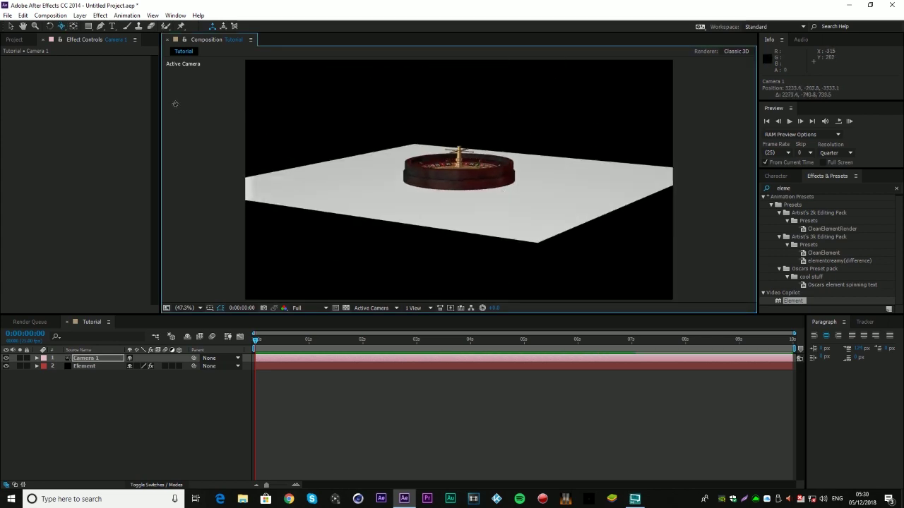
left_click(61, 26)
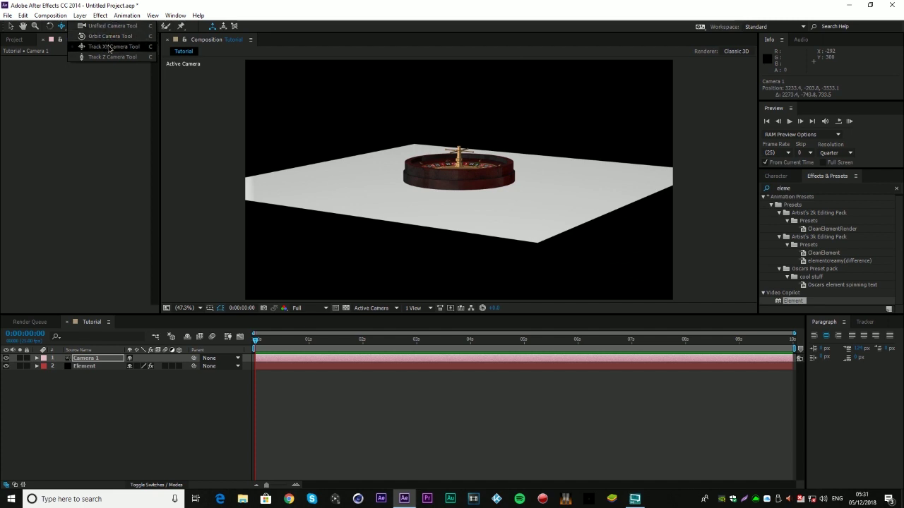
left_click(109, 48)
left_click_drag(476, 190, 439, 223)
key("ctrl+z")
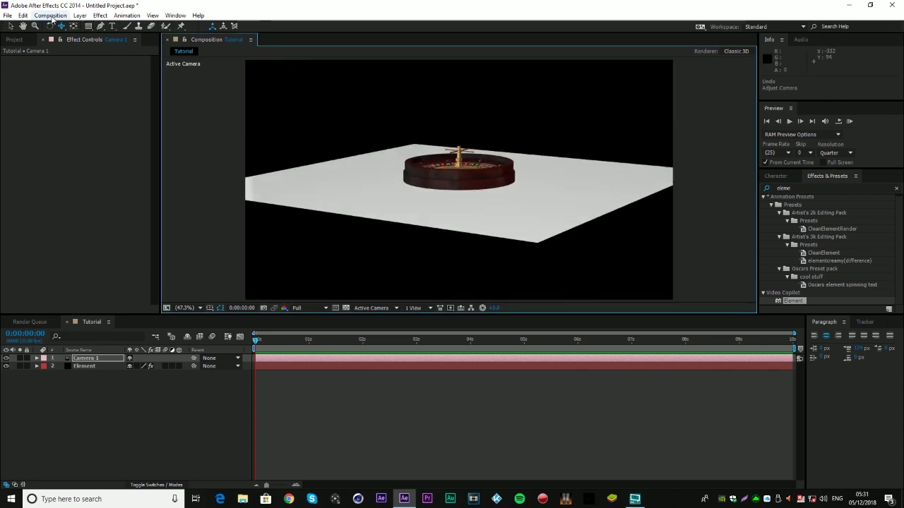
Dolly Camera 1 in toward the roulette and fine-tune its distance.
left_click_drag(62, 25, 91, 57)
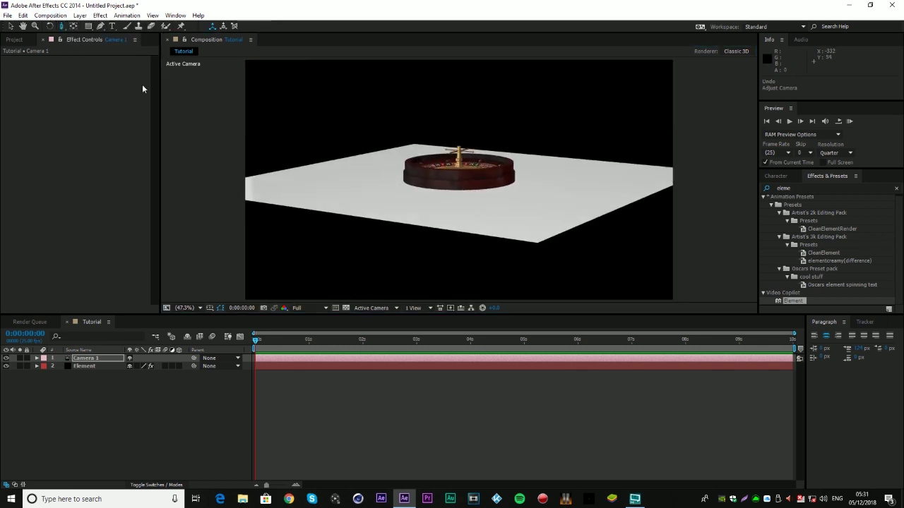
left_click_drag(414, 208, 539, 191)
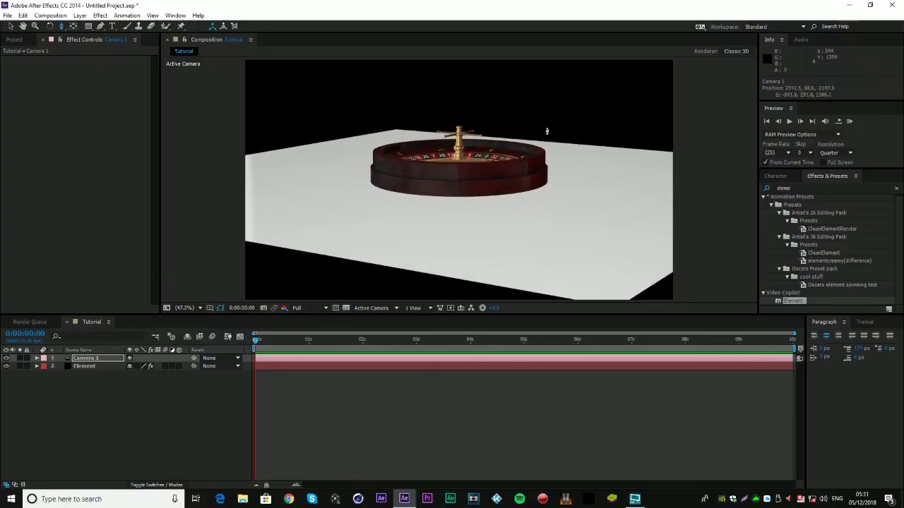
left_click_drag(550, 180, 553, 204)
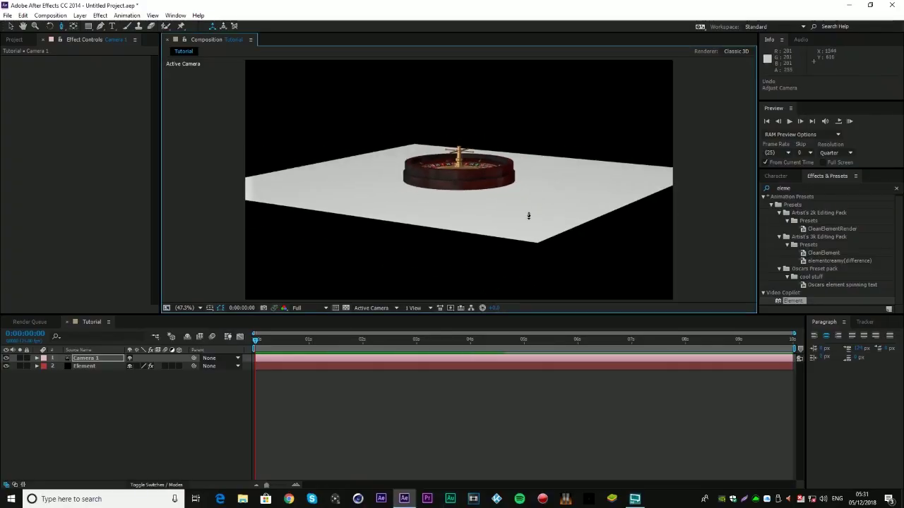
left_click(95, 366)
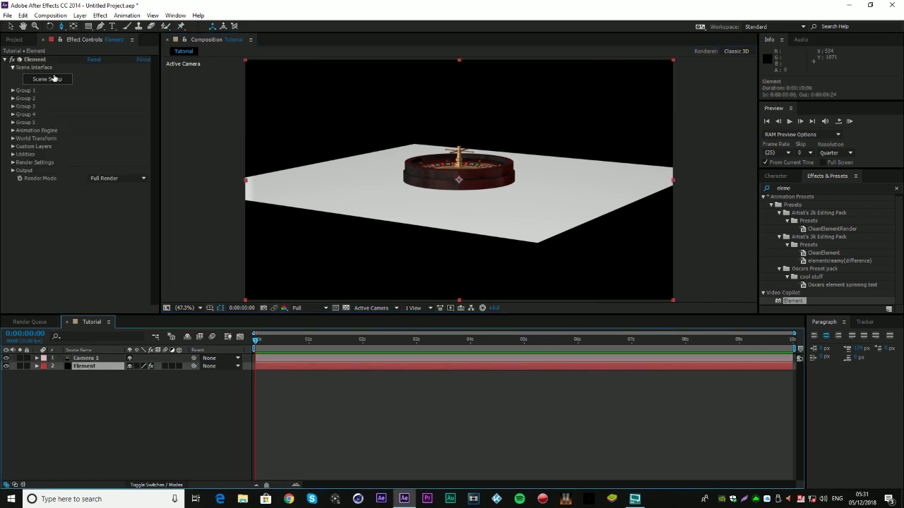
Delete Plane Model and the roulette_wheel group from the Element 3D scene, with Money_Casino models showing.
left_click(49, 80)
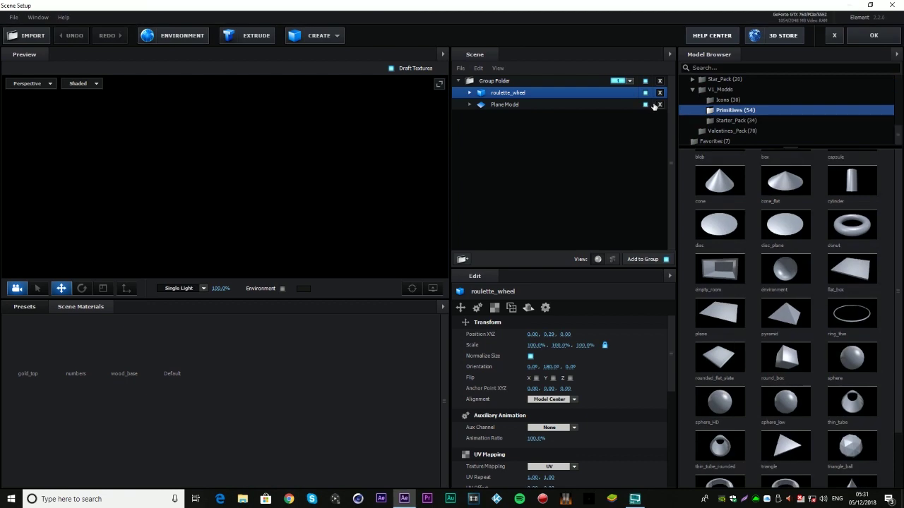
left_click(660, 105)
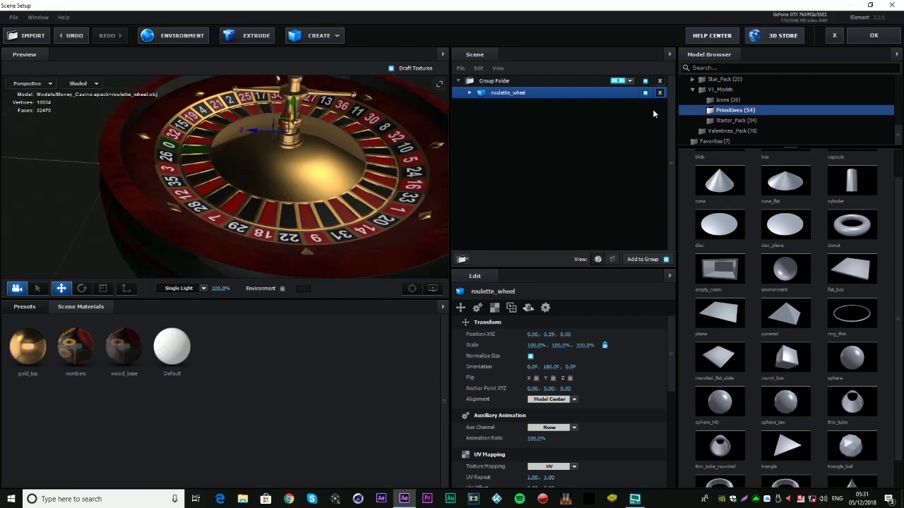
scroll(770, 244, "down", 1)
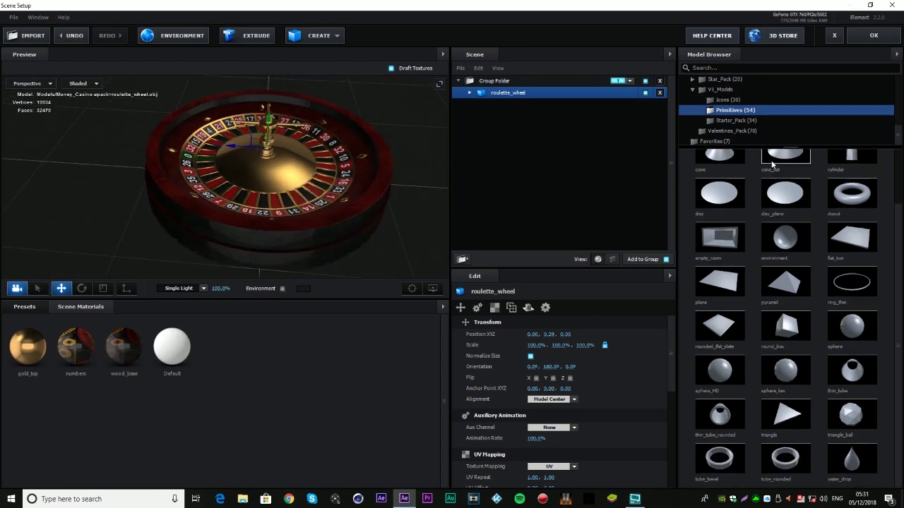
scroll(743, 101, "up", 3)
scroll(743, 94, "up", 4)
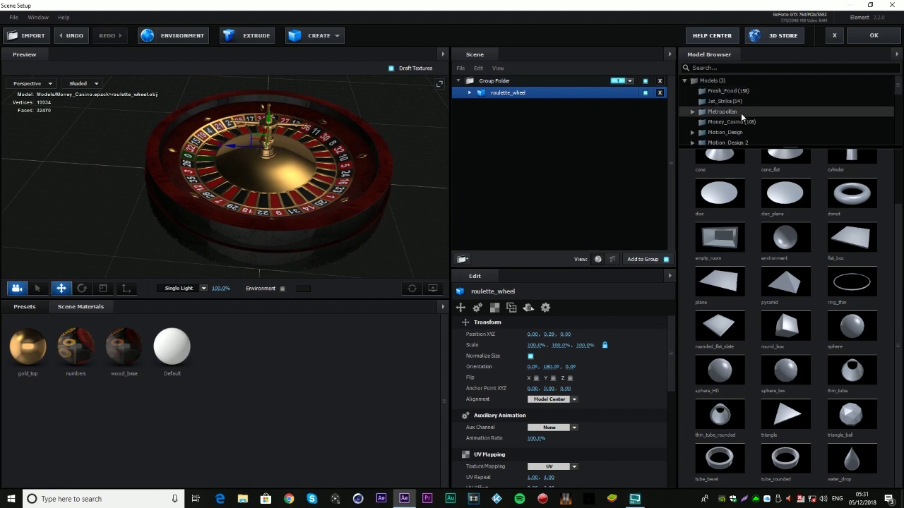
left_click(739, 121)
scroll(777, 219, "down", 10)
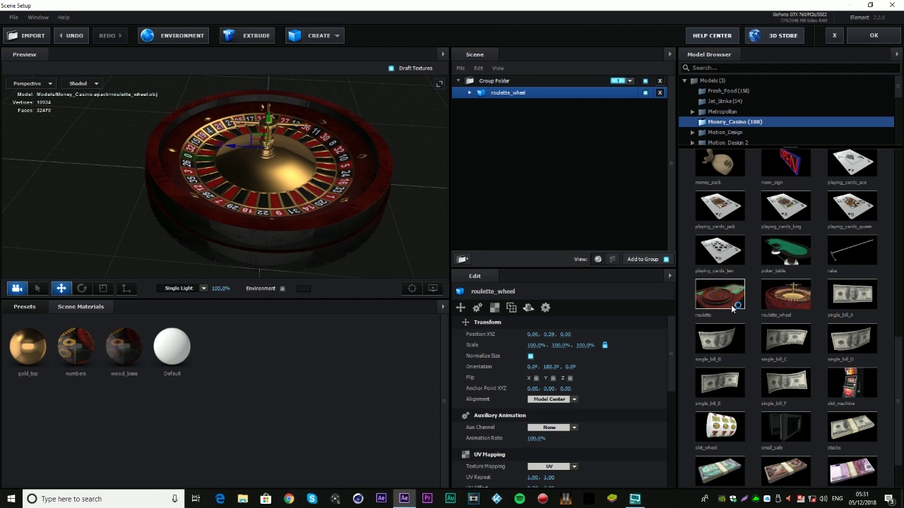
scroll(732, 308, "down", 1)
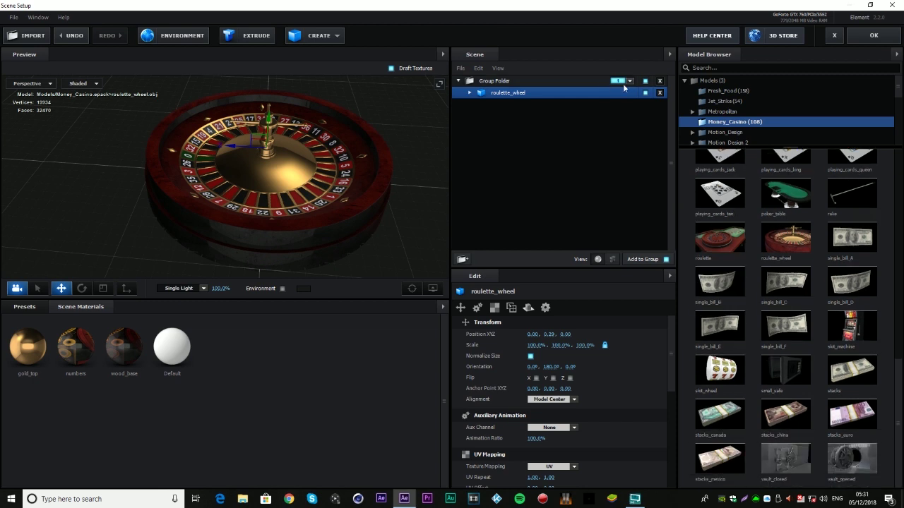
left_click(660, 81)
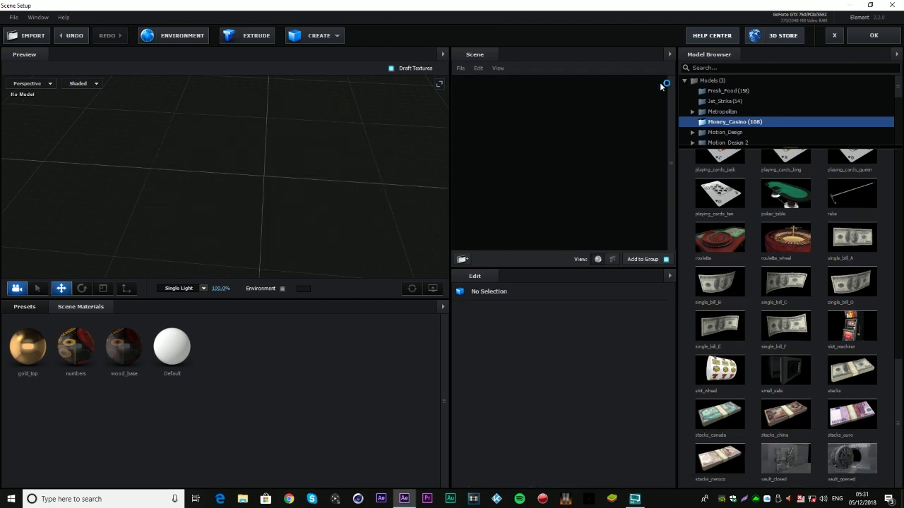
Load the Money_Casino roulette table model, orbit the preview, and show the CREATE primitives list.
left_click(719, 229)
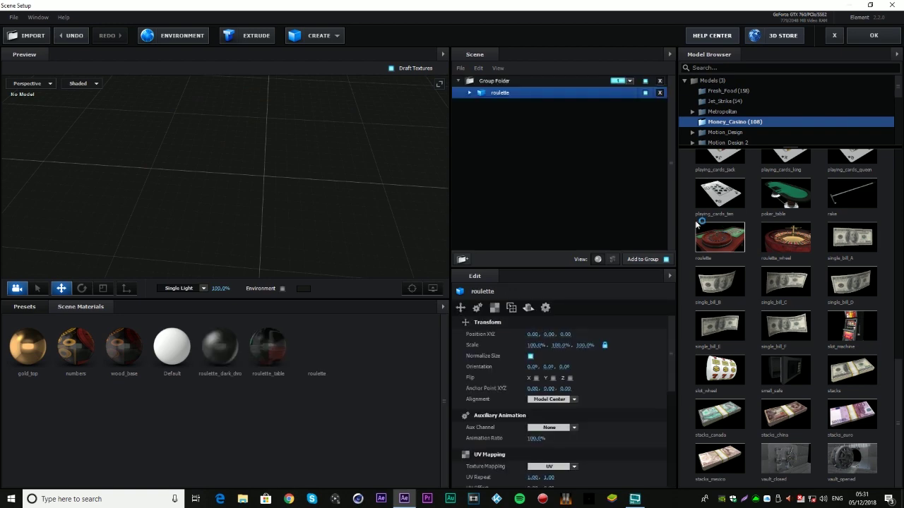
left_click_drag(408, 178, 294, 219)
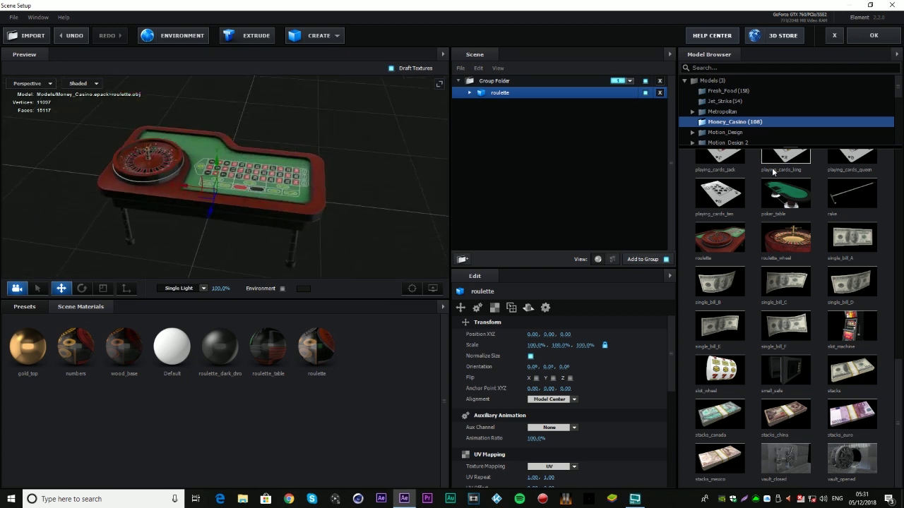
scroll(767, 267, "up", 10)
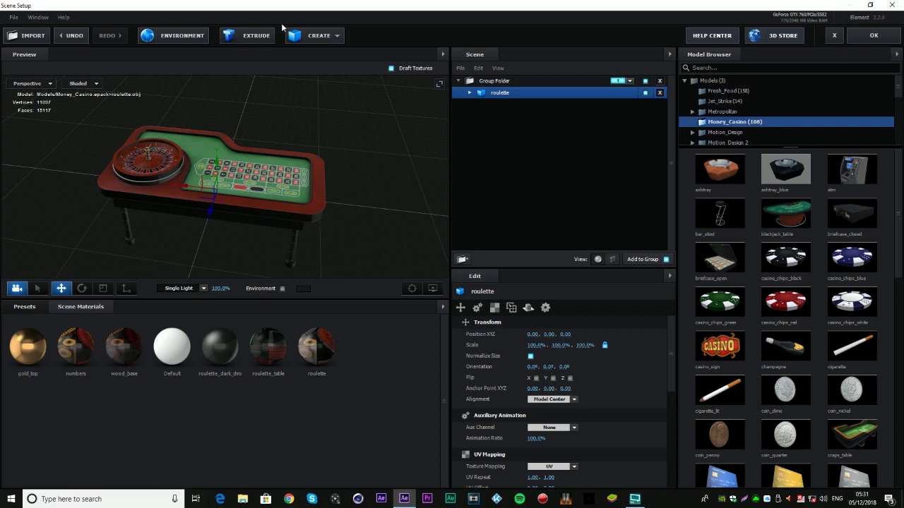
left_click(309, 37)
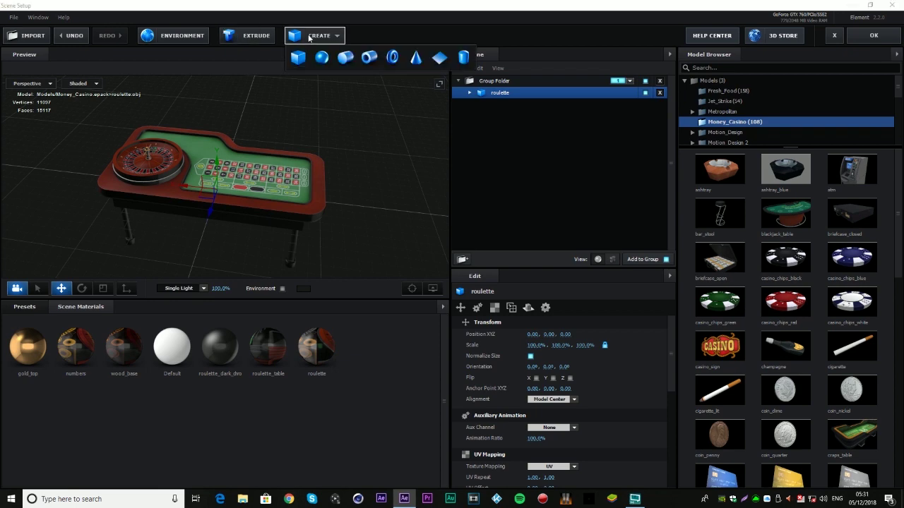